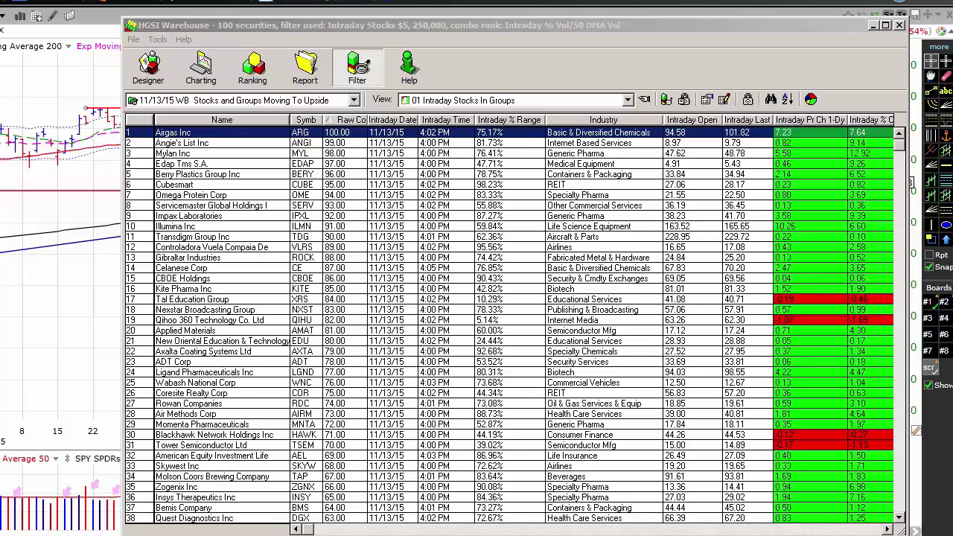
- Open the Spectrum Analysis pie chart by industry for the filtered stocks and examine each slice from Specialty Pharma through Consumer Finance
click(807, 100)
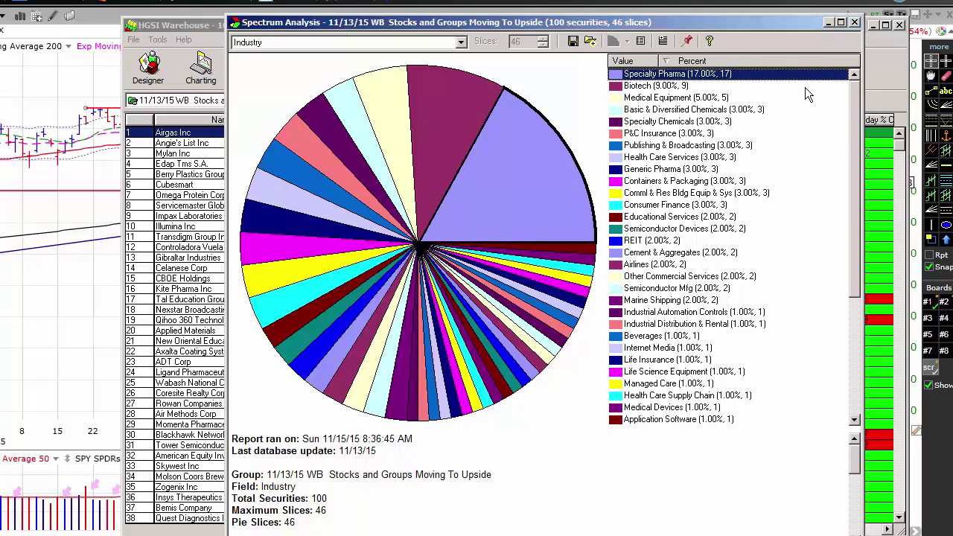
key(Down)
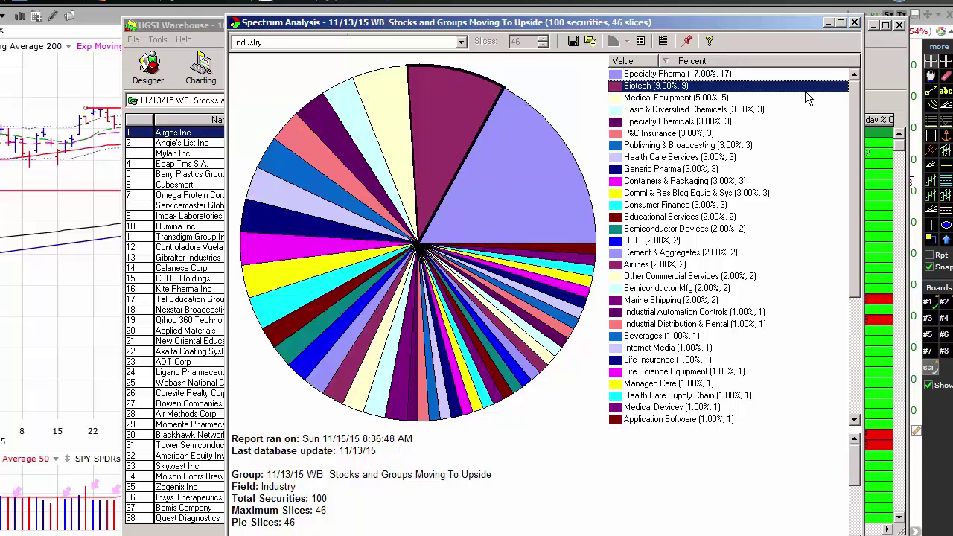
key(Down)
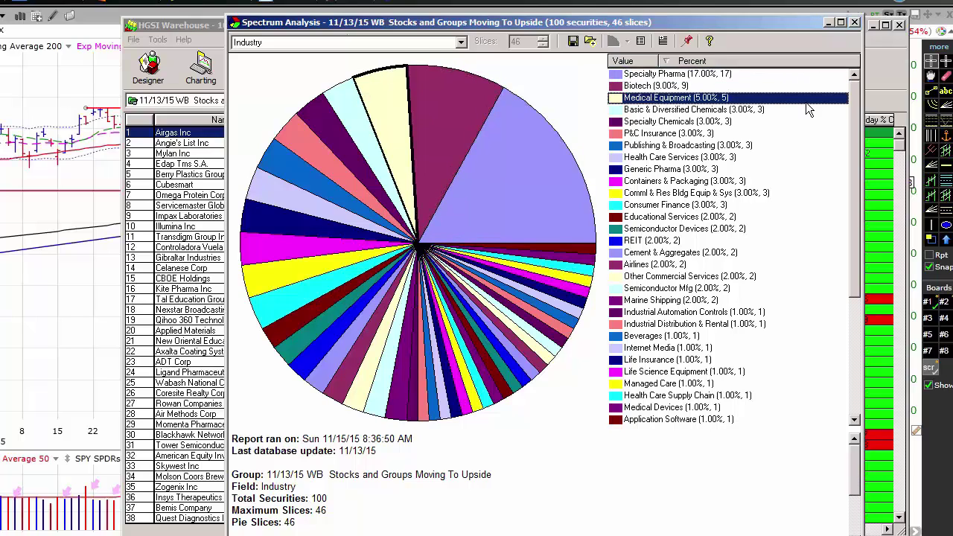
key(Down)
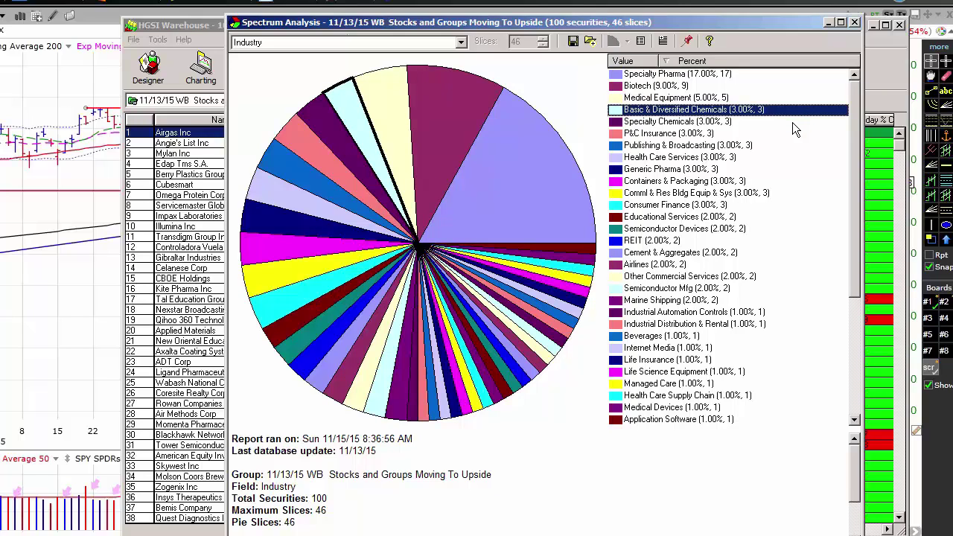
key(Down)
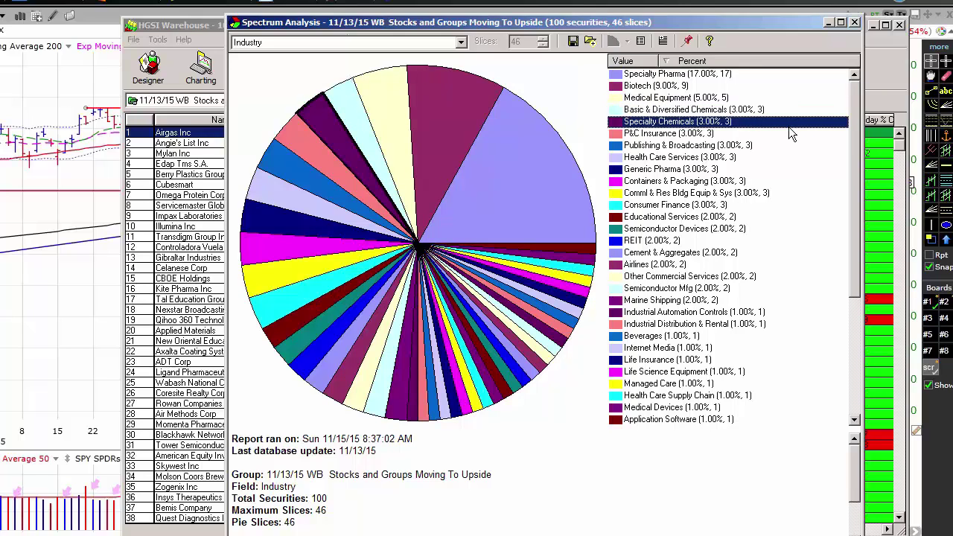
key(Down)
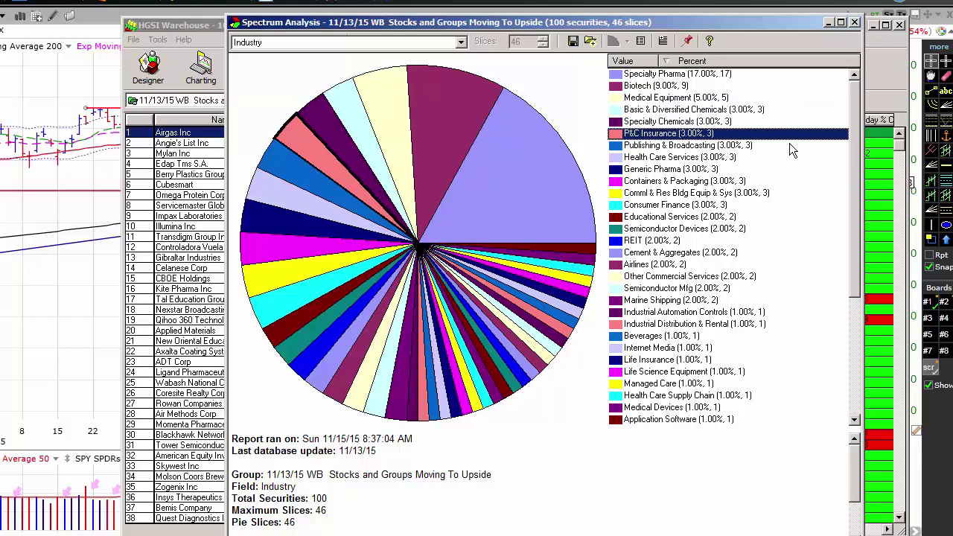
key(Down)
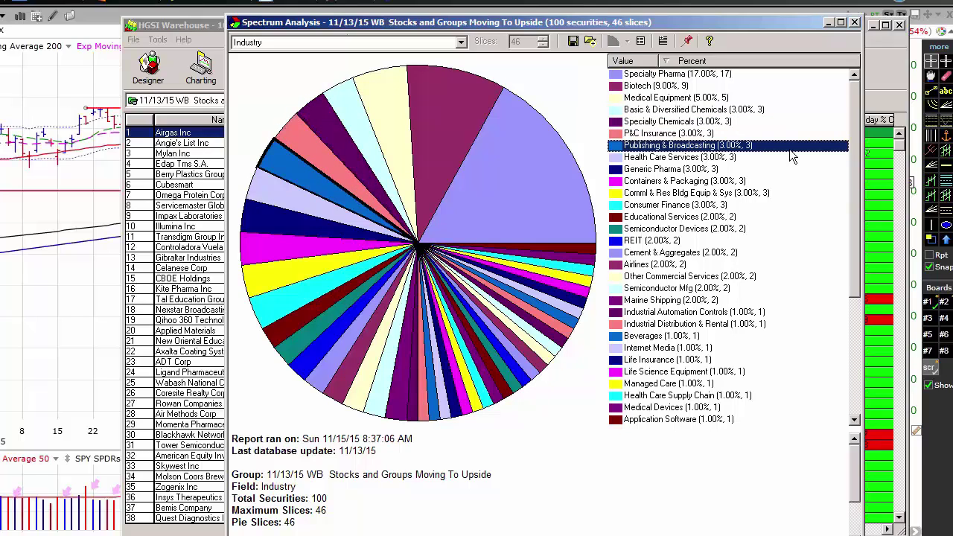
key(Down)
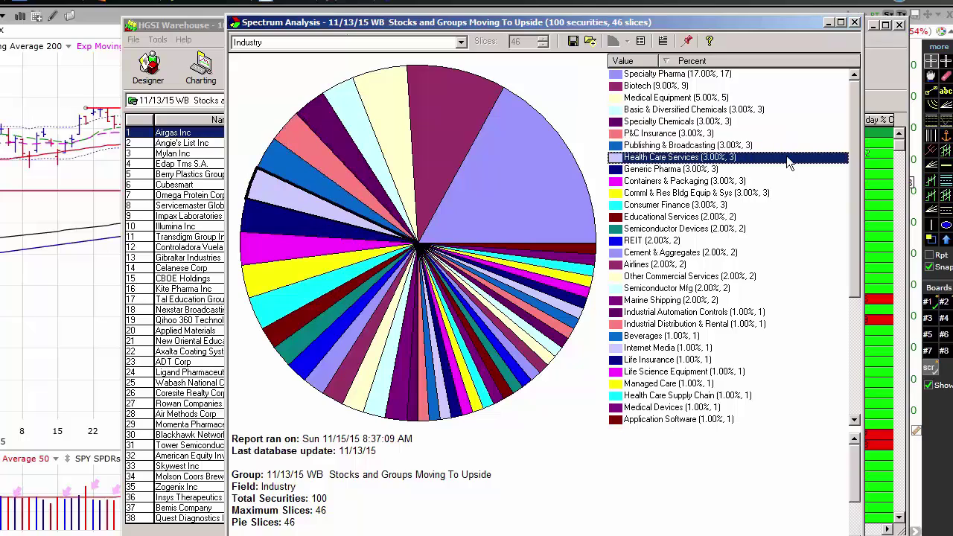
key(Down)
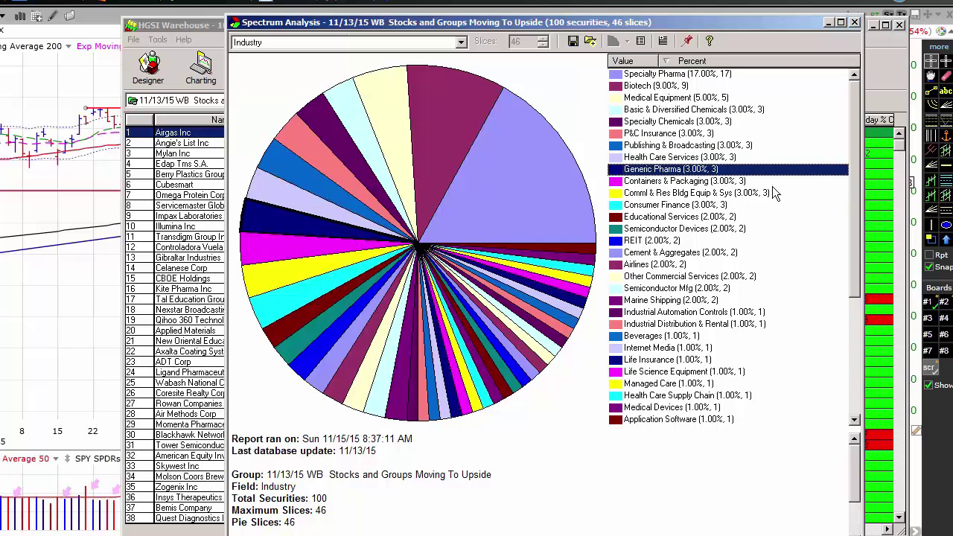
key(Down)
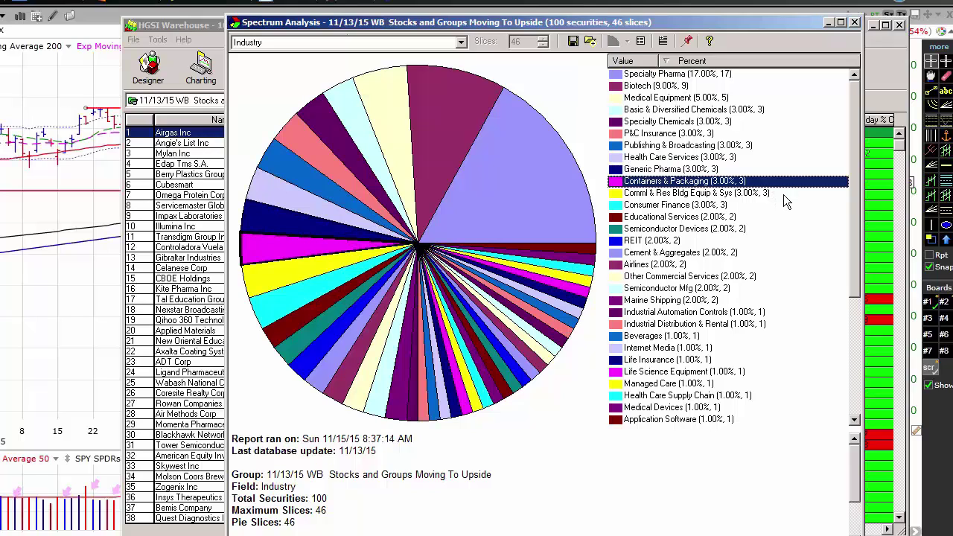
key(Down)
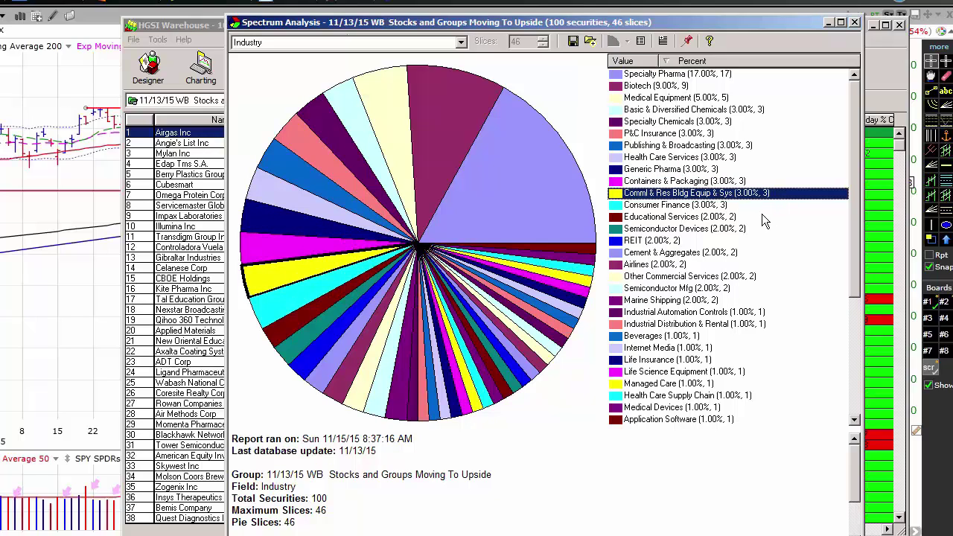
key(Down)
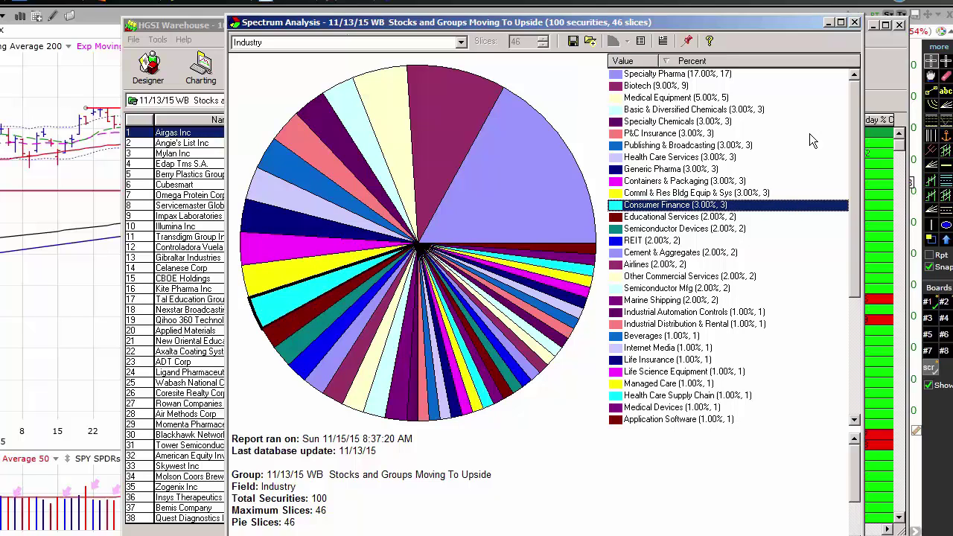
- Highlight the Specialty Pharma, Biotech and Medical Equipment slices in turn, and close the Spectrum Analysis to return to the index chart
click(753, 77)
click(739, 89)
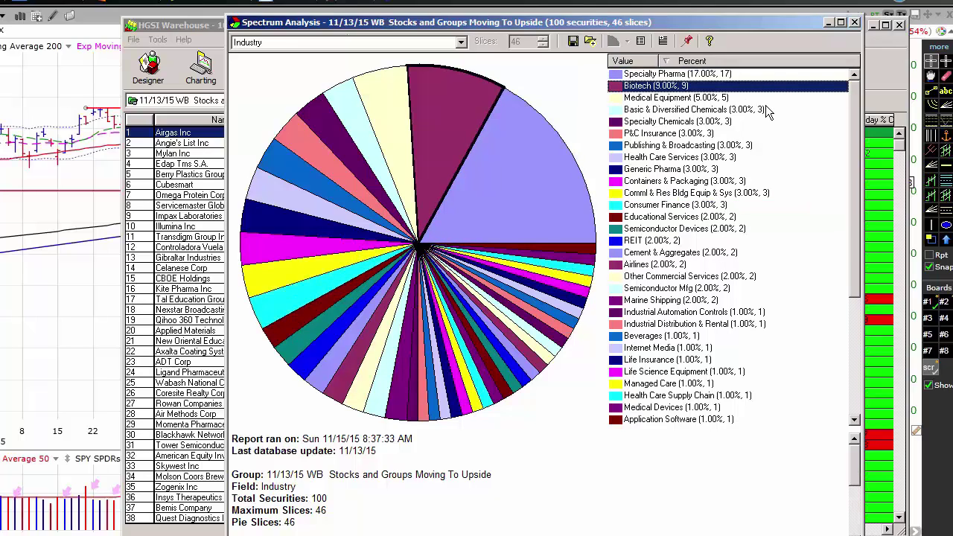
click(777, 100)
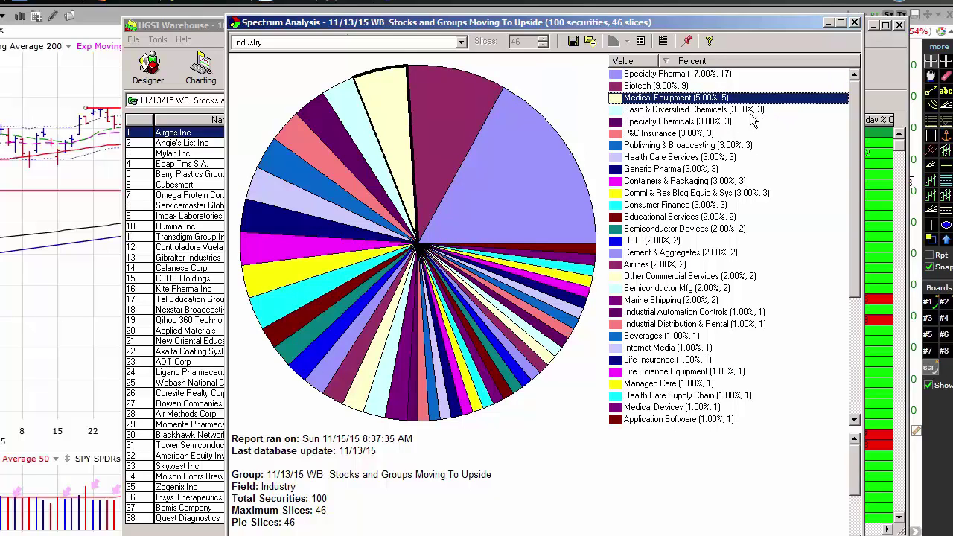
click(855, 23)
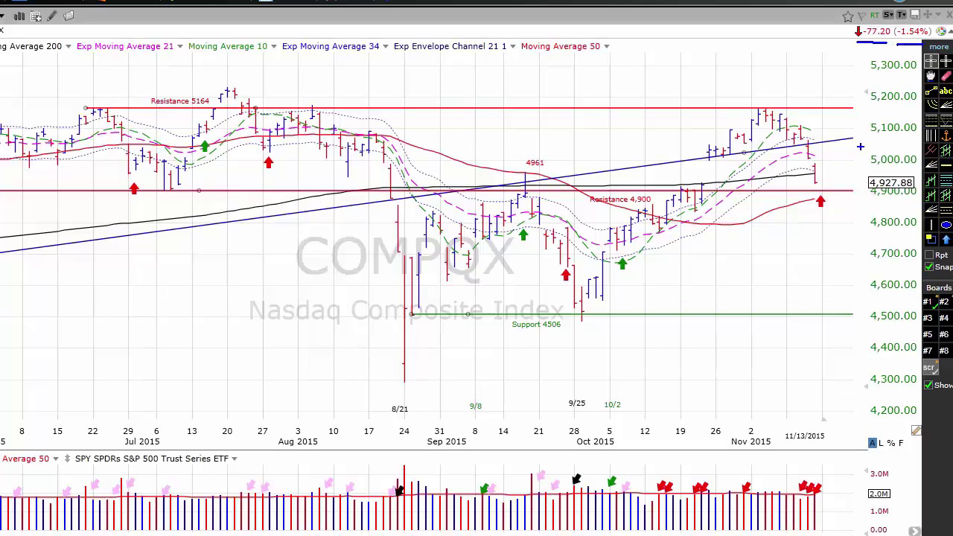
- On the Nasdaq Composite chart, circle the last price, the 10/2 date and the red volume arrows since October, with an arrow at the latest volume bar
mouse_move(896, 160)
mouse_down()
mouse_move(868, 166)
mouse_move(857, 189)
mouse_move(886, 195)
mouse_up()
drag(863, 487, 824, 504)
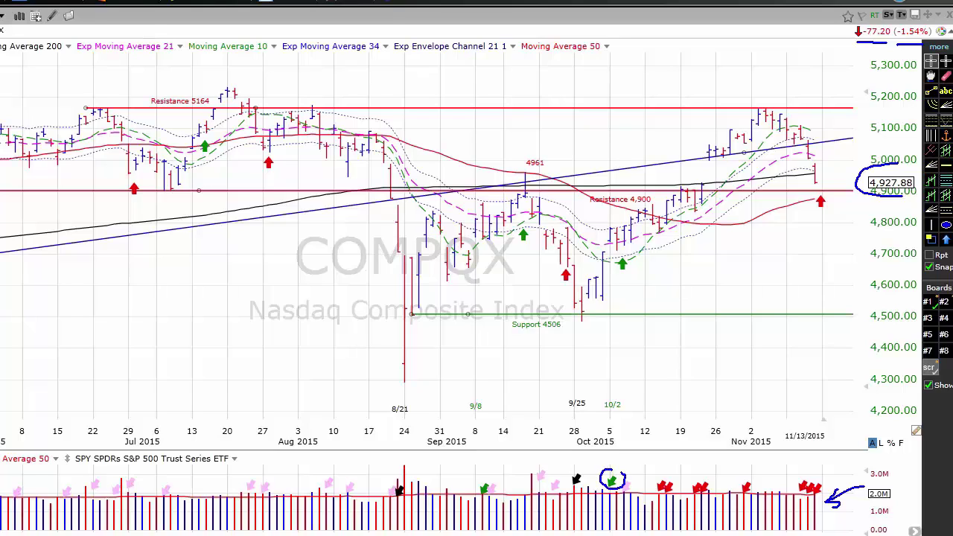
mouse_move(614, 390)
mouse_down()
mouse_move(597, 396)
mouse_move(603, 416)
mouse_move(628, 416)
mouse_move(619, 389)
mouse_up()
mouse_move(672, 470)
mouse_down()
mouse_move(660, 469)
mouse_move(652, 492)
mouse_move(767, 508)
mouse_move(806, 506)
mouse_move(830, 470)
mouse_move(657, 483)
mouse_up()
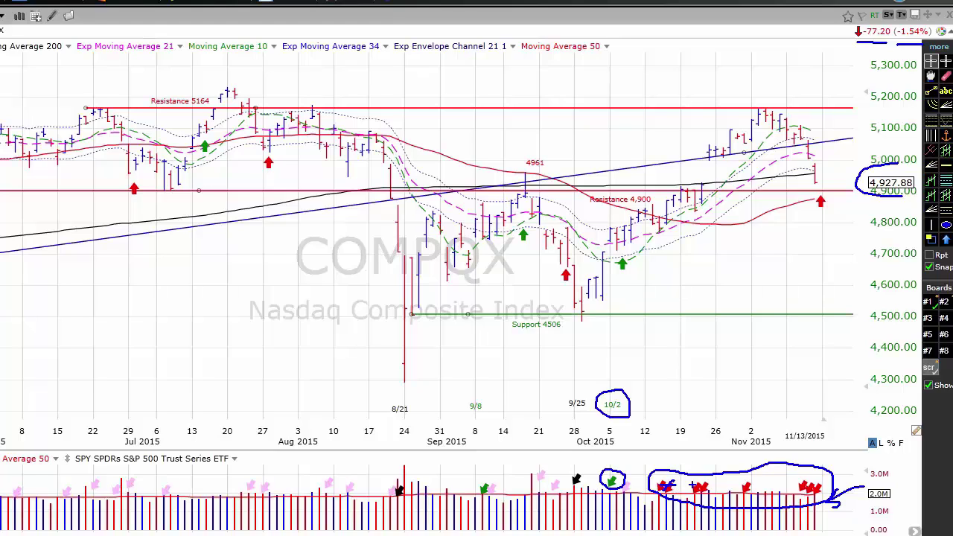
mouse_move(681, 481)
mouse_down()
mouse_move(685, 493)
mouse_move(726, 499)
mouse_move(811, 499)
mouse_move(828, 485)
mouse_move(757, 467)
mouse_move(697, 470)
mouse_up()
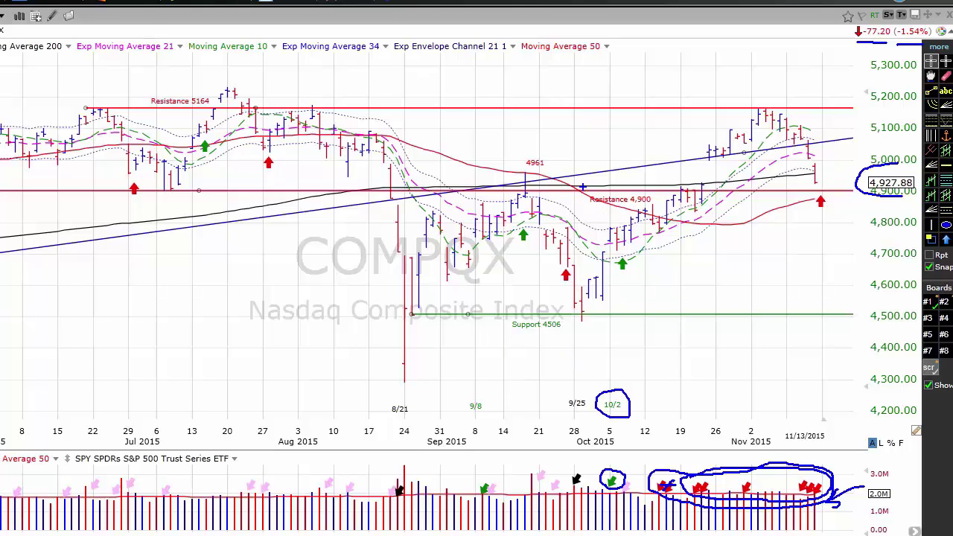
- Bracket the Resistance 4,900 and Resistance 5164 labels freehand, and mark the 4,900 line beside the latest price bar
mouse_move(582, 188)
mouse_down()
mouse_move(584, 212)
mouse_move(618, 216)
mouse_move(647, 215)
mouse_move(669, 189)
mouse_up()
mouse_move(138, 109)
mouse_down()
mouse_move(149, 89)
mouse_move(218, 97)
mouse_up()
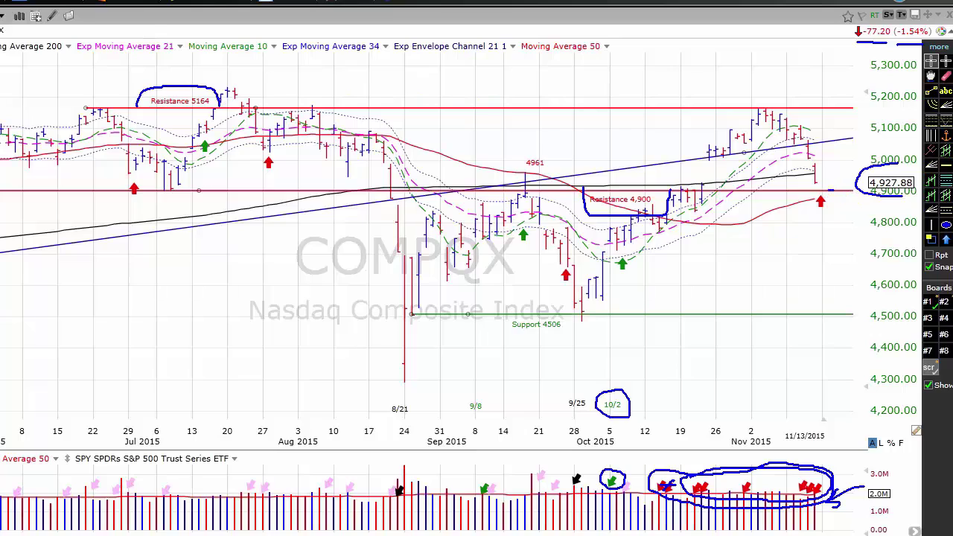
mouse_move(819, 193)
mouse_down()
mouse_move(805, 204)
mouse_move(817, 215)
mouse_move(834, 196)
mouse_up()
- Switch to the S&P 500 chart, circle its last price and draw an arrow at the latest volume bar
key(Down)
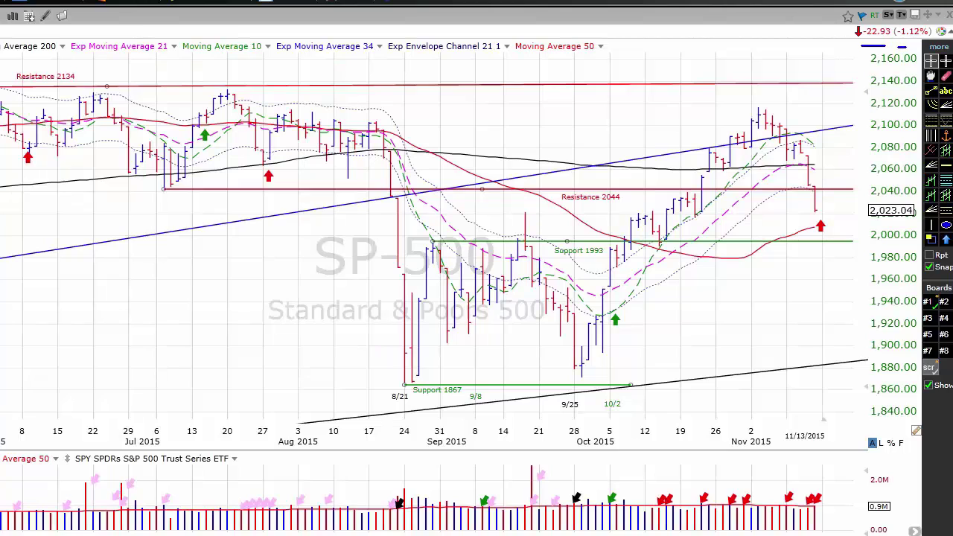
mouse_move(884, 188)
mouse_down()
mouse_move(868, 191)
mouse_move(857, 217)
mouse_move(891, 222)
mouse_up()
drag(861, 487, 834, 506)
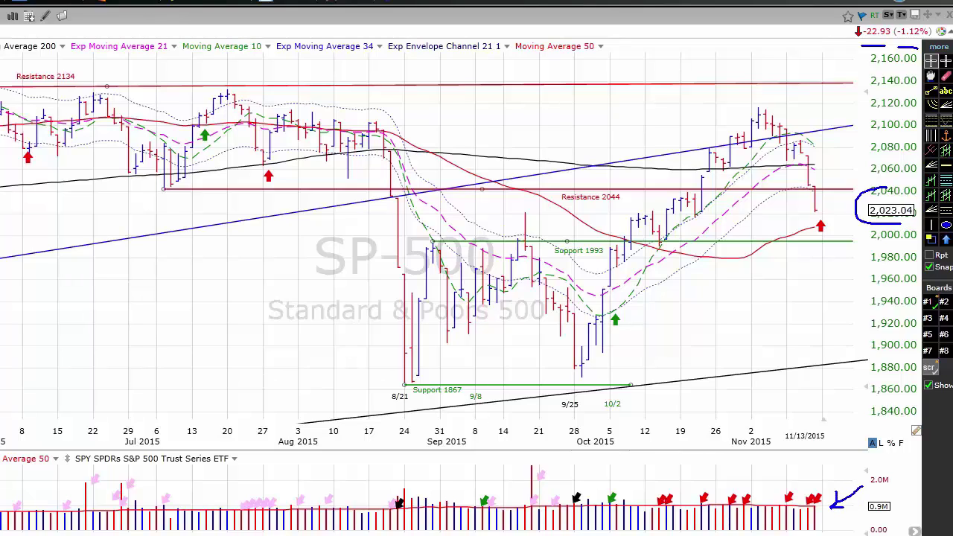
- Circle the green October arrow and the red arrows above the volume bars, and bracket the Support 1993 and Resistance 2044 labels
drag(621, 493, 599, 493)
mouse_move(686, 474)
mouse_down()
mouse_move(660, 477)
mouse_move(647, 498)
mouse_move(763, 524)
mouse_move(809, 522)
mouse_move(825, 500)
mouse_move(793, 475)
mouse_move(686, 474)
mouse_up()
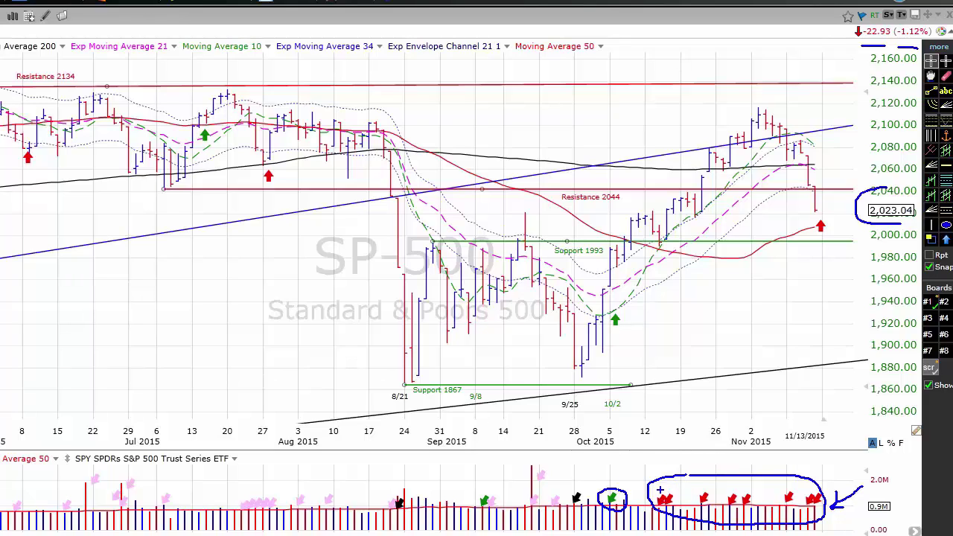
mouse_move(666, 506)
mouse_down()
mouse_move(678, 494)
mouse_move(659, 501)
mouse_move(672, 508)
mouse_move(703, 487)
mouse_move(691, 500)
mouse_move(717, 509)
mouse_move(818, 514)
mouse_move(823, 494)
mouse_move(785, 482)
mouse_move(703, 488)
mouse_up()
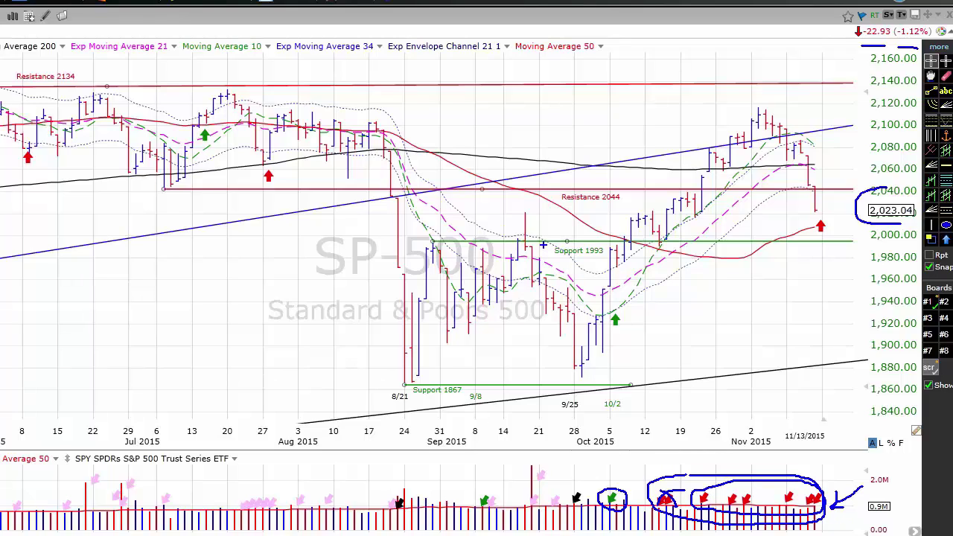
mouse_move(546, 243)
mouse_down()
mouse_move(549, 259)
mouse_move(585, 264)
mouse_move(601, 264)
mouse_move(609, 250)
mouse_up()
mouse_move(552, 192)
mouse_down()
mouse_move(559, 205)
mouse_move(595, 211)
mouse_move(635, 210)
mouse_move(636, 192)
mouse_up()
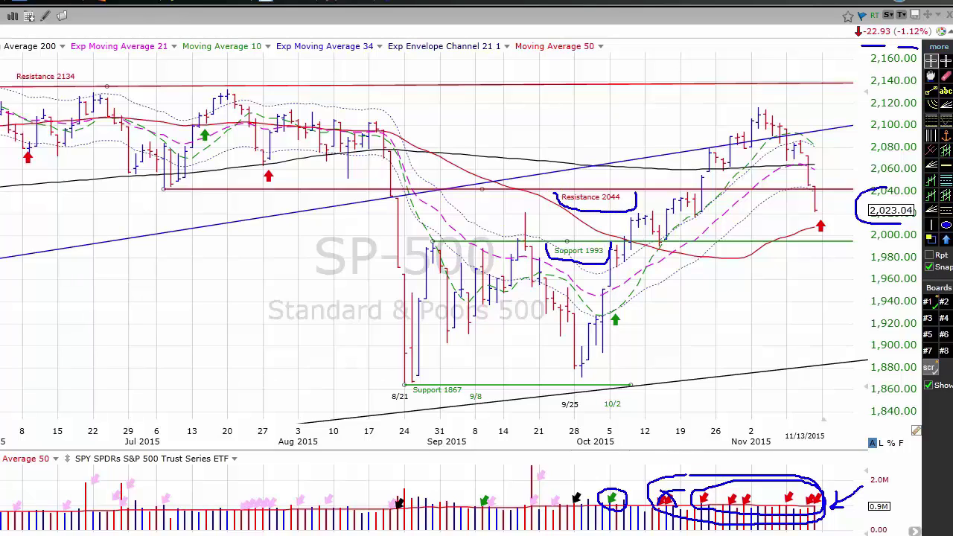
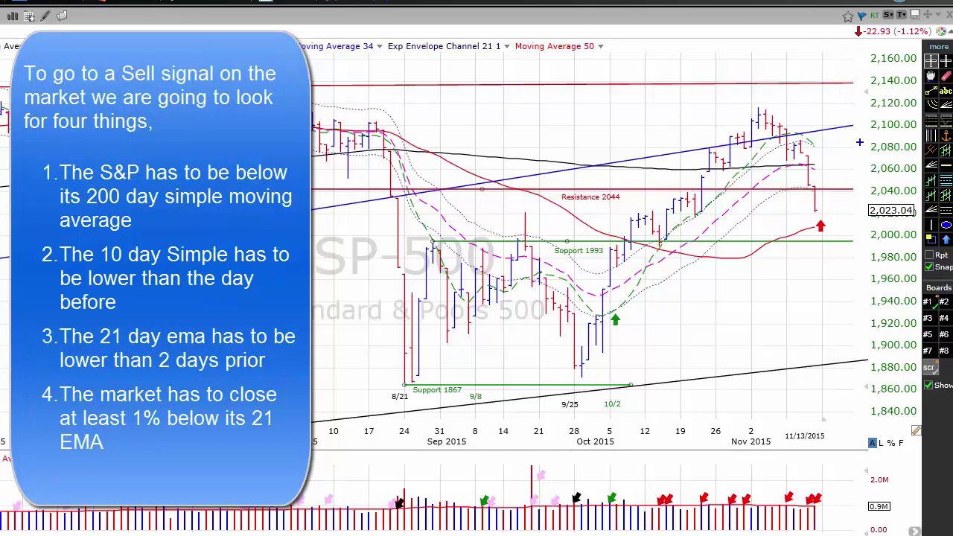
- Draw arrows at the S&P 500's 200-day moving average and circle the latest close to illustrate the sell-signal rules
mouse_move(861, 141)
mouse_down()
mouse_move(822, 161)
mouse_move(830, 143)
mouse_move(828, 156)
mouse_up()
mouse_move(537, 128)
mouse_down()
mouse_move(545, 119)
mouse_move(530, 144)
mouse_up()
mouse_move(832, 202)
mouse_down()
mouse_move(799, 210)
mouse_move(832, 216)
mouse_move(835, 207)
mouse_up()
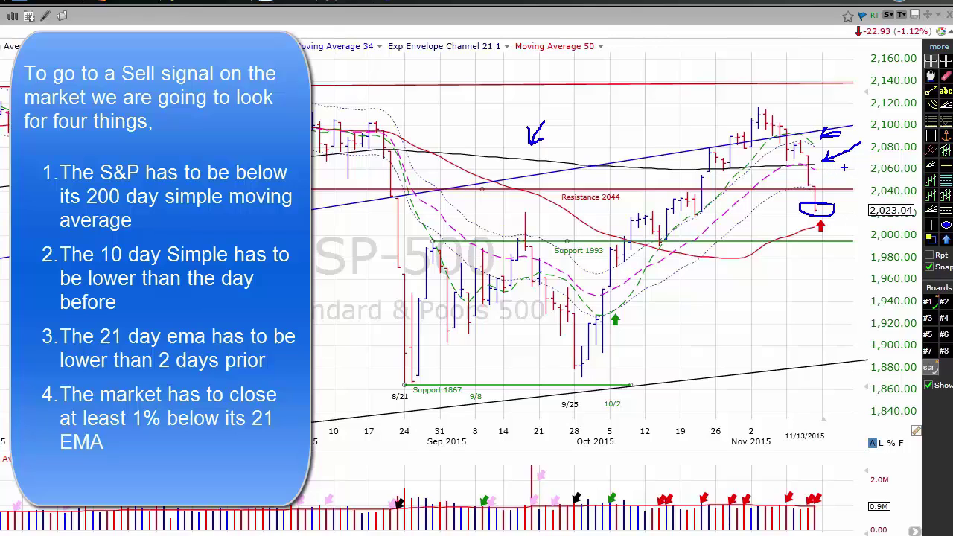
- Draw an arrow at the 21-day exponential average, and trace the lower and upper envelope lines up to the latest bars
drag(833, 168, 846, 168)
drag(722, 237, 785, 192)
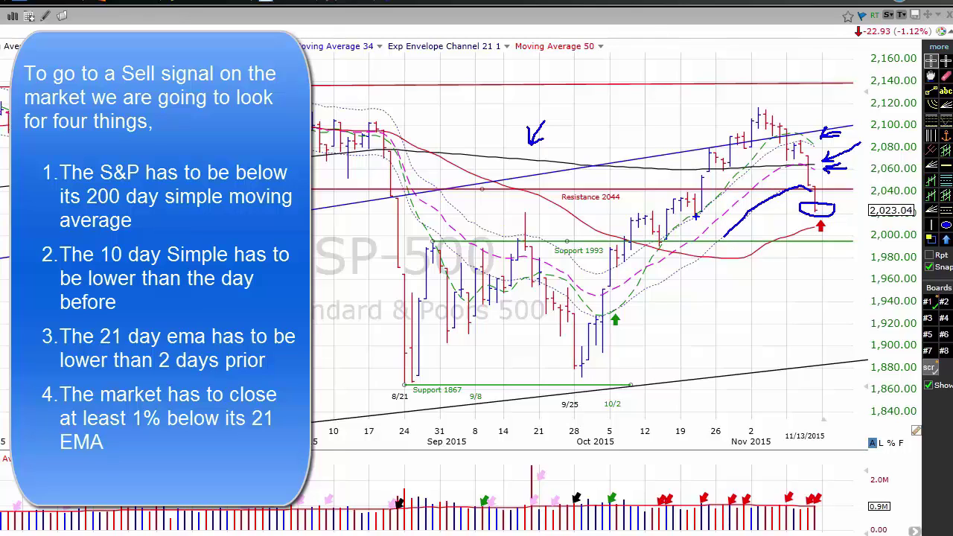
mouse_move(698, 219)
mouse_down()
mouse_move(767, 156)
mouse_move(809, 139)
mouse_up()
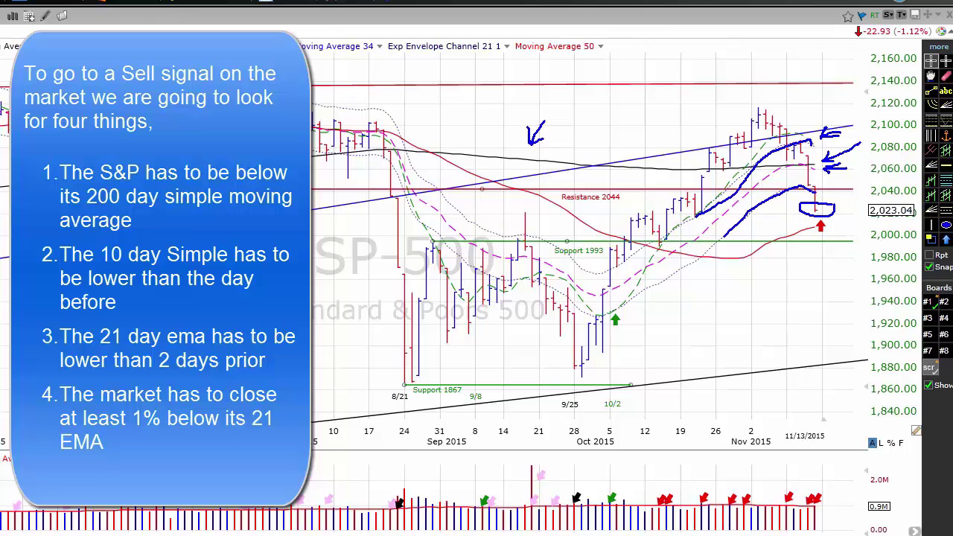
mouse_move(811, 191)
mouse_down()
mouse_move(844, 201)
mouse_move(850, 192)
mouse_move(835, 224)
mouse_move(809, 217)
mouse_move(805, 240)
mouse_move(830, 243)
mouse_move(838, 222)
mouse_up()
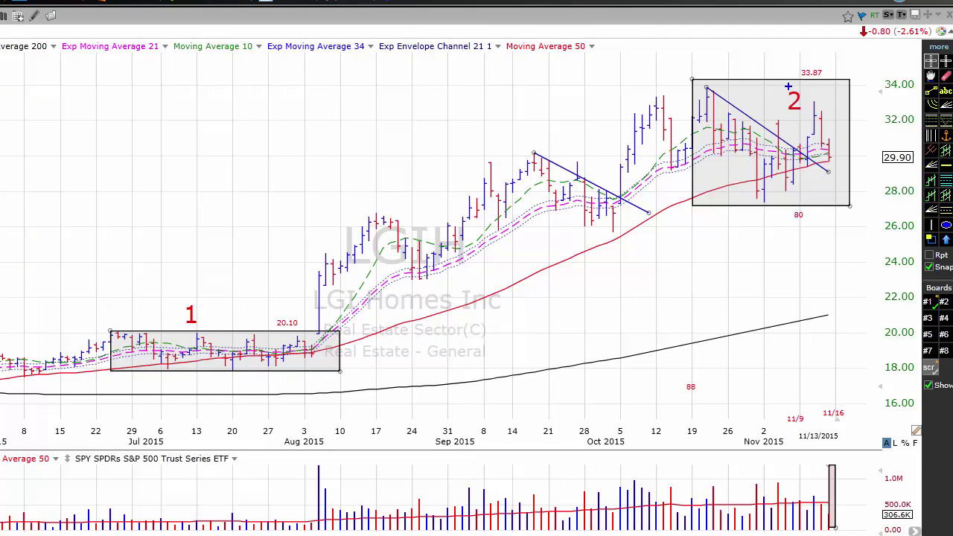
- On the LGIH chart, circle base number 2, underline the base with an arrow, bracket the 80 and 33.87 labels, and point at the volume box
mouse_move(789, 88)
mouse_down()
mouse_move(777, 104)
mouse_move(810, 115)
mouse_move(812, 94)
mouse_move(786, 91)
mouse_up()
drag(713, 224, 841, 224)
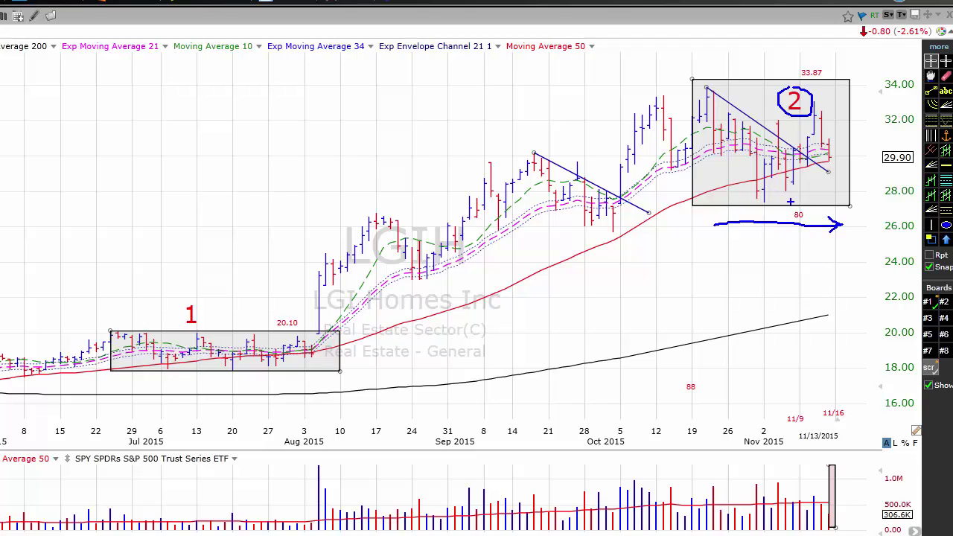
mouse_move(785, 206)
mouse_down()
mouse_move(785, 219)
mouse_move(819, 210)
mouse_up()
mouse_move(791, 74)
mouse_down()
mouse_move(792, 64)
mouse_move(831, 67)
mouse_up()
mouse_move(785, 384)
mouse_down()
mouse_move(823, 461)
mouse_move(814, 440)
mouse_up()
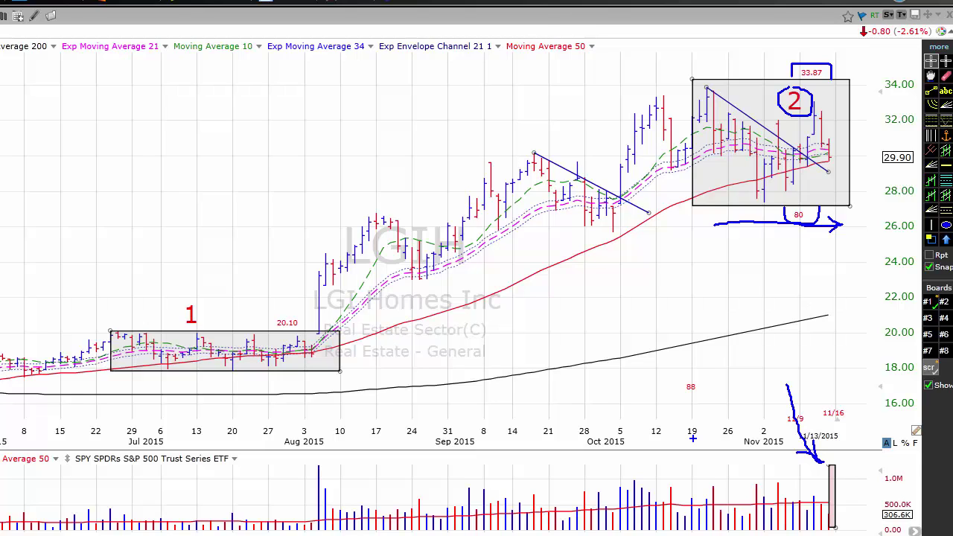
- Switch to the LNKD chart, circle base number 1, draw an arrow toward the base's start, and bracket the 233.18 label
key(space)
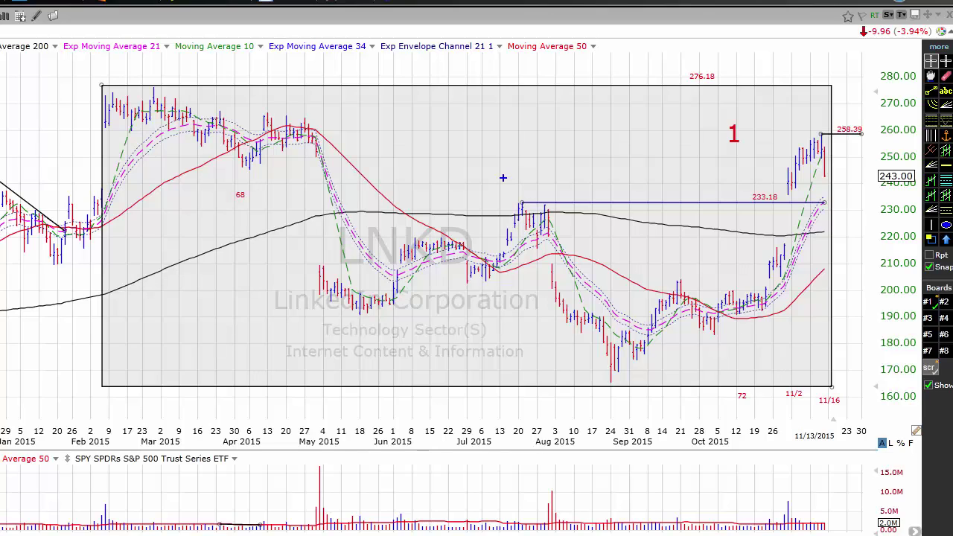
mouse_move(726, 117)
mouse_down()
mouse_move(709, 128)
mouse_move(715, 143)
mouse_move(744, 153)
mouse_move(756, 131)
mouse_move(728, 116)
mouse_up()
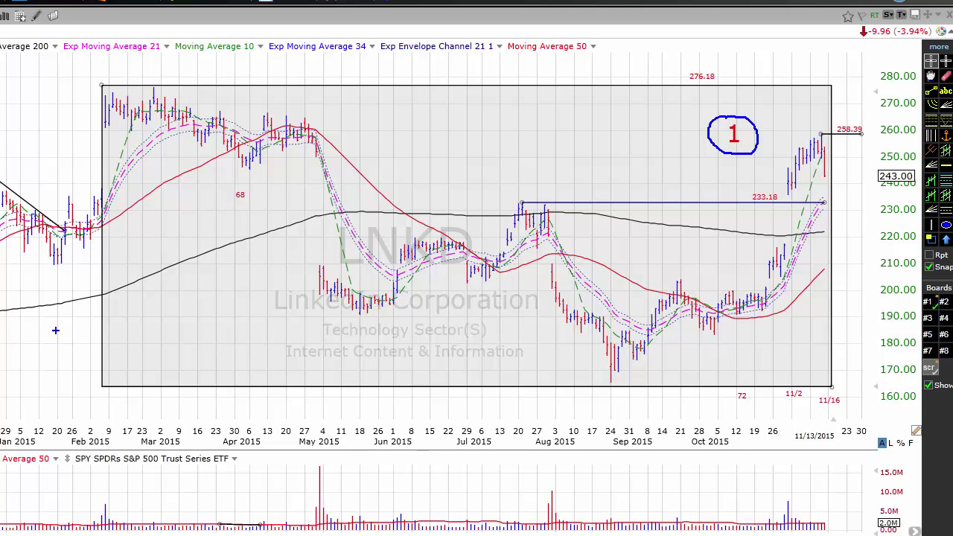
drag(5, 354, 81, 344)
mouse_move(737, 197)
mouse_down()
mouse_move(740, 185)
mouse_move(776, 186)
mouse_up()
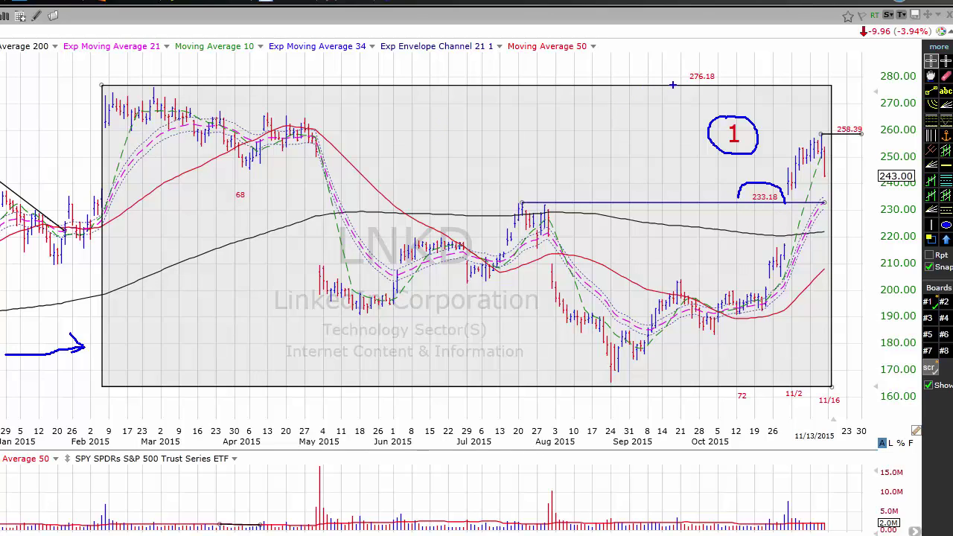
- Bracket the 276.18 and 72 labels on the base, and draw an arrow at the 258.39 level
mouse_move(672, 84)
mouse_down()
mouse_move(673, 68)
mouse_move(726, 66)
mouse_up()
mouse_move(730, 388)
mouse_down()
mouse_move(736, 403)
mouse_move(753, 387)
mouse_up()
drag(858, 93, 837, 116)
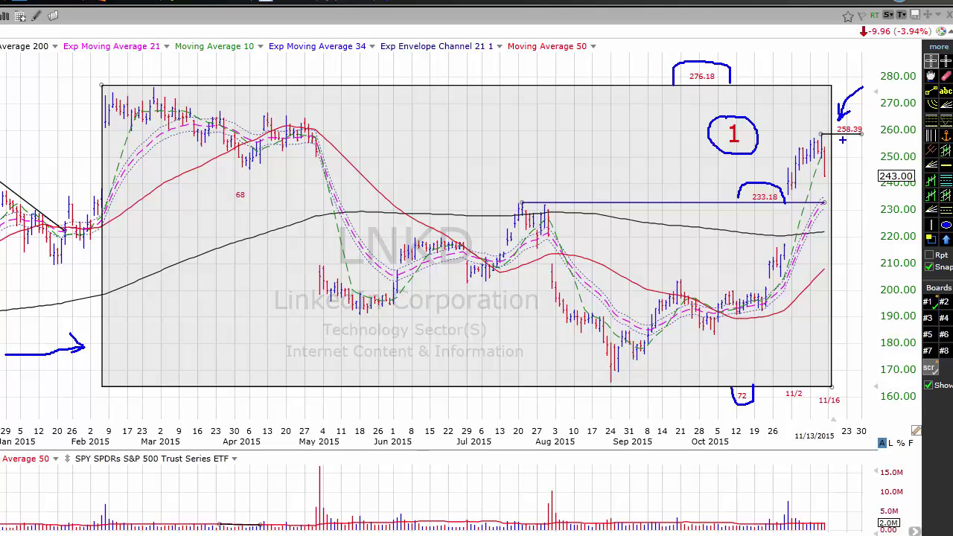
- Underline the 258.39 level, add short strokes beside the latest LNKD bar, and draw an arrow at the recent volume bars
mouse_move(842, 140)
mouse_down()
mouse_move(856, 147)
mouse_move(834, 163)
mouse_move(844, 179)
mouse_move(867, 183)
mouse_up()
drag(805, 514, 832, 517)
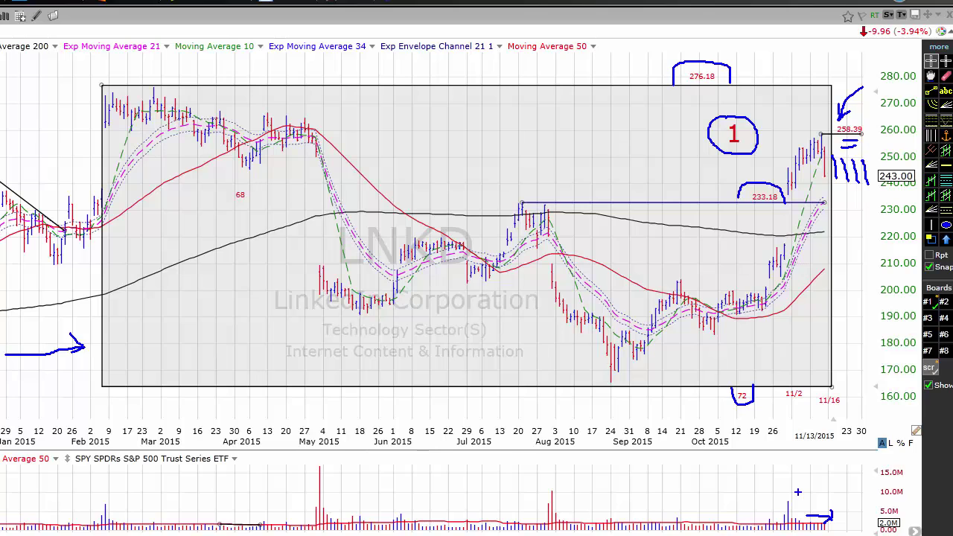
- Switch to the STOR chart, circle base number 1, and bracket the 24.06, 23.13 and 68 labels
key(space)
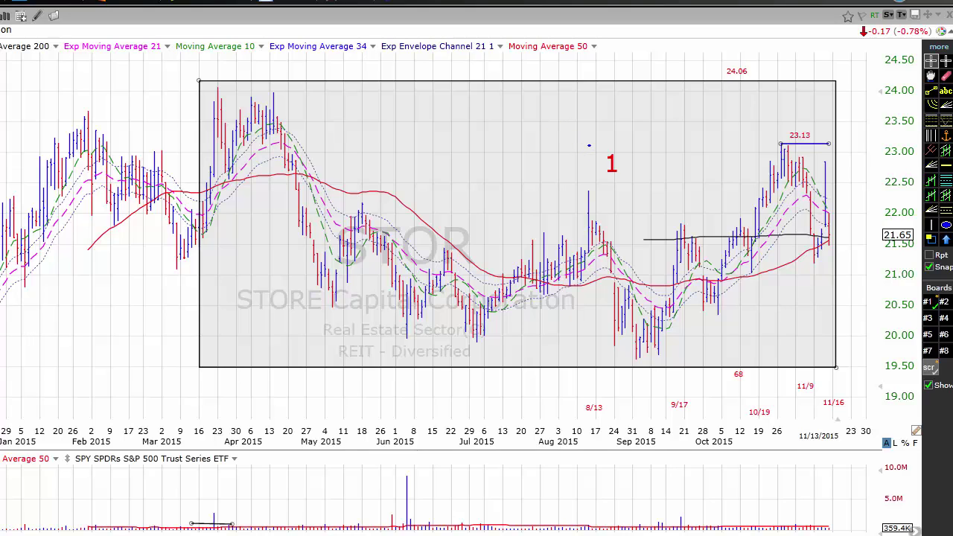
mouse_move(588, 145)
mouse_down()
mouse_move(588, 184)
mouse_move(632, 190)
mouse_move(640, 158)
mouse_move(591, 146)
mouse_up()
mouse_move(715, 75)
mouse_down()
mouse_move(718, 64)
mouse_move(757, 63)
mouse_up()
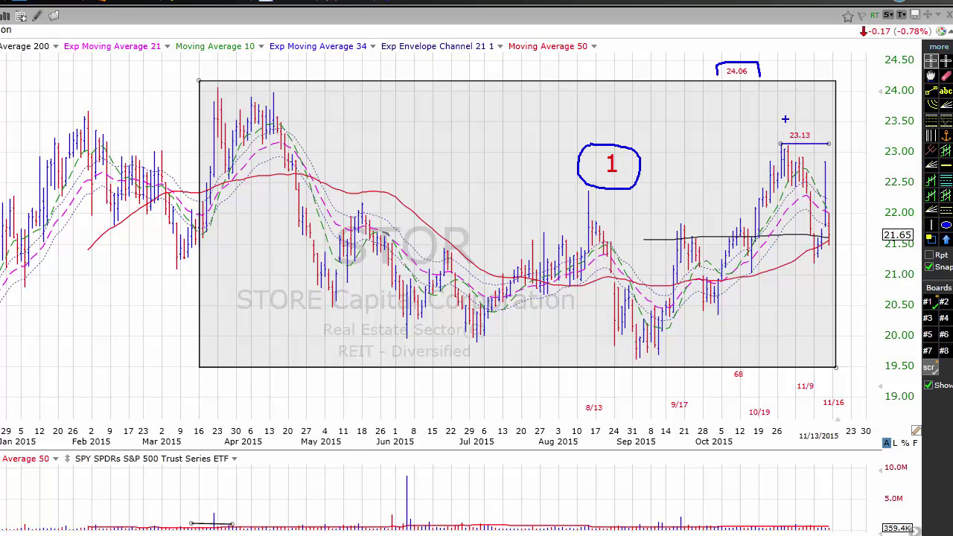
mouse_move(780, 138)
mouse_down()
mouse_move(780, 124)
mouse_move(802, 125)
mouse_up()
mouse_move(721, 366)
mouse_down()
mouse_move(721, 387)
mouse_move(745, 387)
mouse_move(751, 371)
mouse_up()
- Switch to the HRTG chart, circle base number 1, and trace the cup-with-handle shape across the base
key(Down)
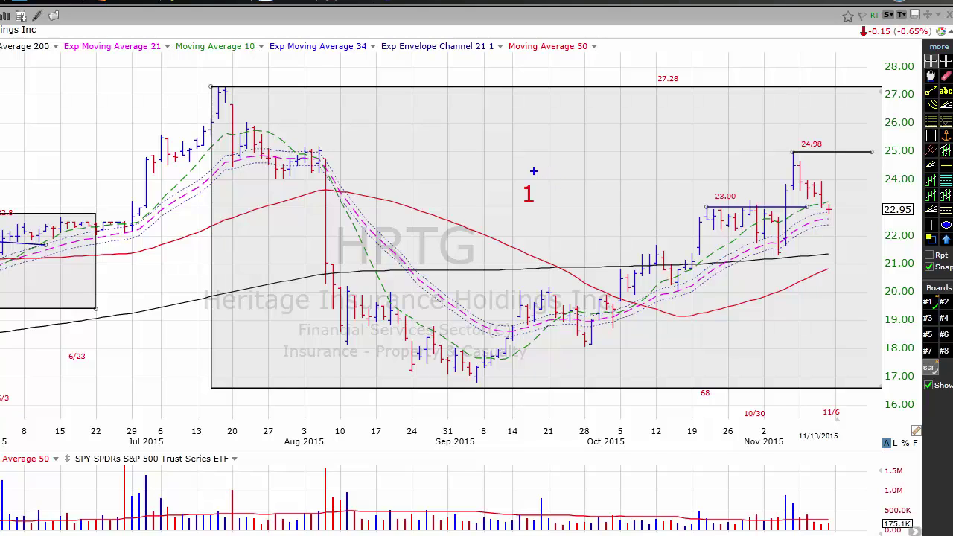
mouse_move(524, 172)
mouse_down()
mouse_move(509, 187)
mouse_move(515, 217)
mouse_move(542, 216)
mouse_move(529, 158)
mouse_move(520, 165)
mouse_up()
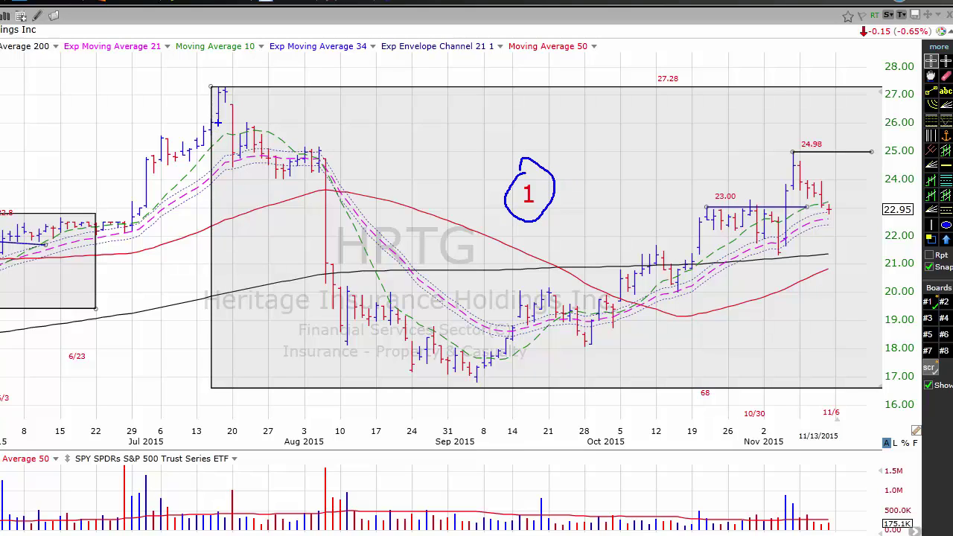
mouse_move(218, 125)
mouse_down()
mouse_move(221, 217)
mouse_move(281, 325)
mouse_move(425, 407)
mouse_move(565, 405)
mouse_move(659, 348)
mouse_move(724, 247)
mouse_move(821, 274)
mouse_up()
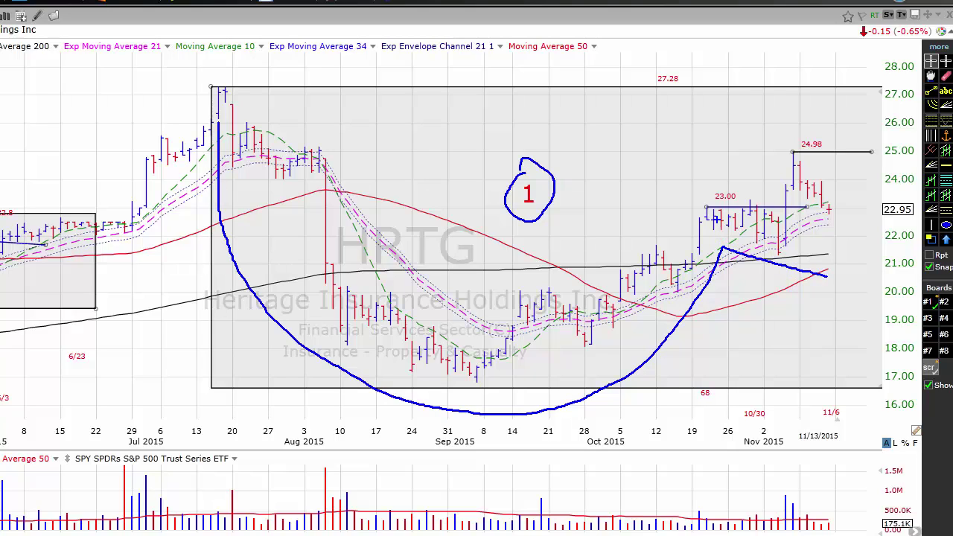
- Bracket the 23.00 and 24.98 labels, draw an arrow at the latest HRTG bar, and mark the recent volume bars
mouse_move(709, 209)
mouse_down()
mouse_move(707, 177)
mouse_move(738, 176)
mouse_move(742, 201)
mouse_up()
mouse_move(852, 201)
mouse_down()
mouse_move(865, 196)
mouse_move(849, 195)
mouse_up()
mouse_move(792, 151)
mouse_down()
mouse_move(796, 138)
mouse_move(826, 140)
mouse_up()
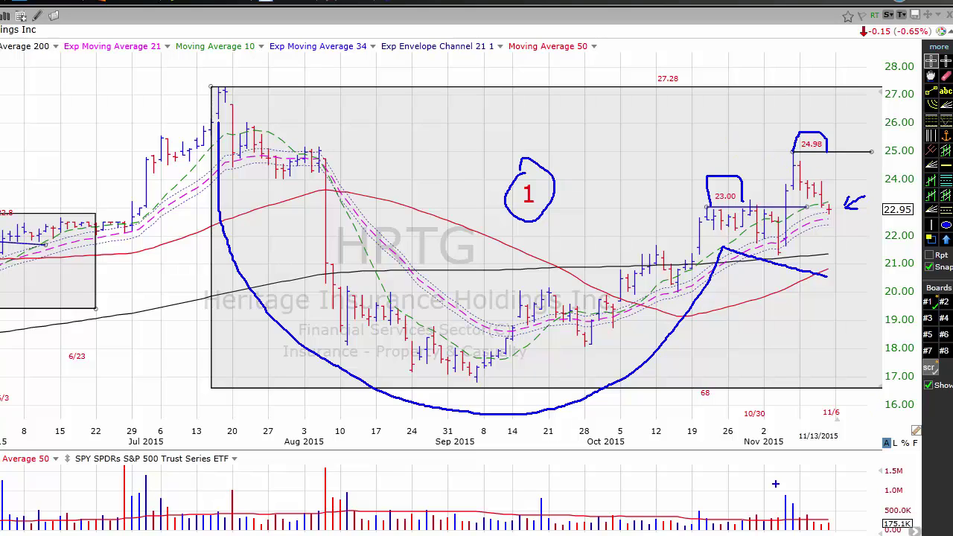
mouse_move(776, 476)
mouse_down()
mouse_move(830, 509)
mouse_move(831, 498)
mouse_move(819, 511)
mouse_up()
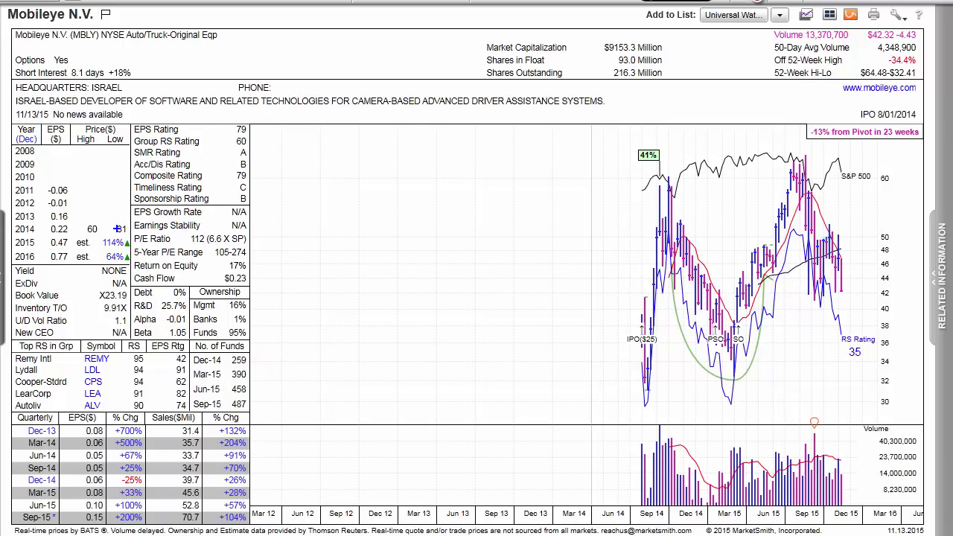
- On the Mobileye sheet, circle the 2015 and 2016 earnings estimates, Return on Equity, EPS and Composite Ratings, and the RS Rating
mouse_move(104, 234)
mouse_down()
mouse_move(98, 250)
mouse_move(125, 269)
mouse_move(141, 265)
mouse_move(129, 230)
mouse_up()
drag(106, 251, 116, 251)
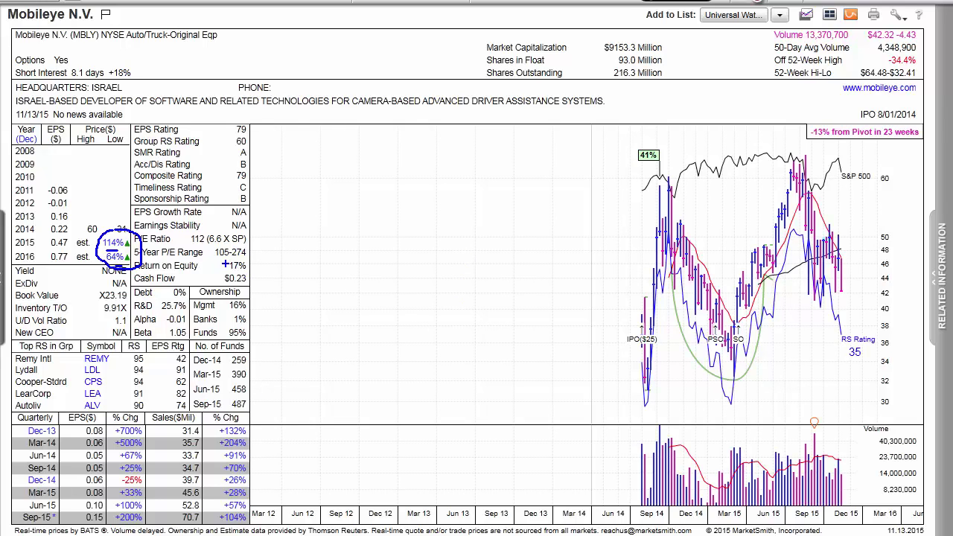
mouse_move(227, 253)
mouse_down()
mouse_move(212, 261)
mouse_move(223, 273)
mouse_move(255, 268)
mouse_move(232, 253)
mouse_up()
mouse_move(247, 119)
mouse_down()
mouse_move(227, 117)
mouse_move(246, 137)
mouse_up()
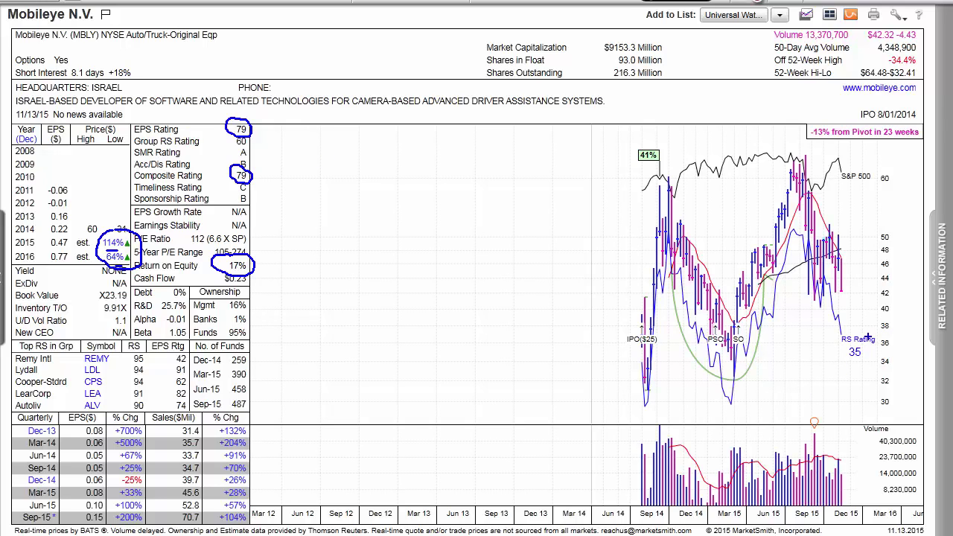
mouse_move(871, 337)
mouse_down()
mouse_move(832, 347)
mouse_move(871, 340)
mouse_up()
- Circle the quarterly EPS % change column and its latest quarters, add arrows beside it, and mark the sales % change column
mouse_move(119, 416)
mouse_down()
mouse_move(97, 482)
mouse_move(113, 533)
mouse_move(152, 485)
mouse_move(152, 429)
mouse_move(123, 416)
mouse_up()
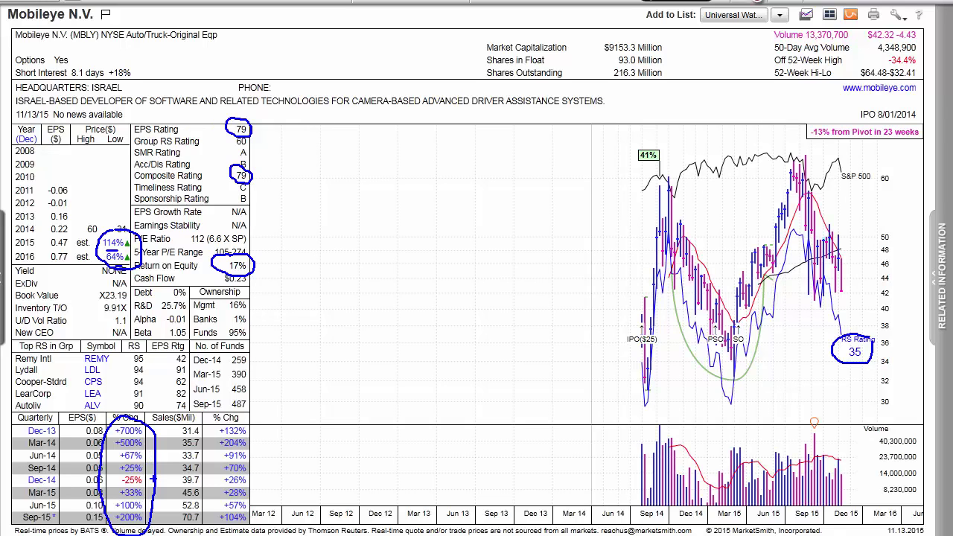
mouse_move(163, 431)
mouse_down()
mouse_move(158, 469)
mouse_move(152, 458)
mouse_up()
mouse_move(149, 488)
mouse_down()
mouse_move(127, 463)
mouse_move(105, 489)
mouse_move(110, 533)
mouse_up()
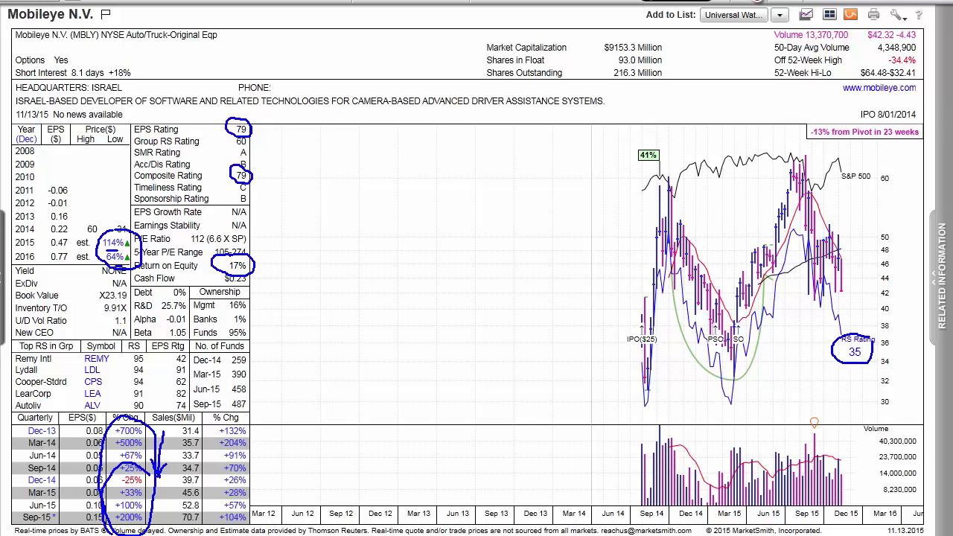
mouse_move(161, 497)
mouse_down()
mouse_move(148, 470)
mouse_move(155, 505)
mouse_up()
mouse_move(248, 471)
mouse_down()
mouse_move(221, 474)
mouse_move(212, 498)
mouse_move(210, 512)
mouse_move(232, 526)
mouse_move(261, 514)
mouse_move(260, 473)
mouse_up()
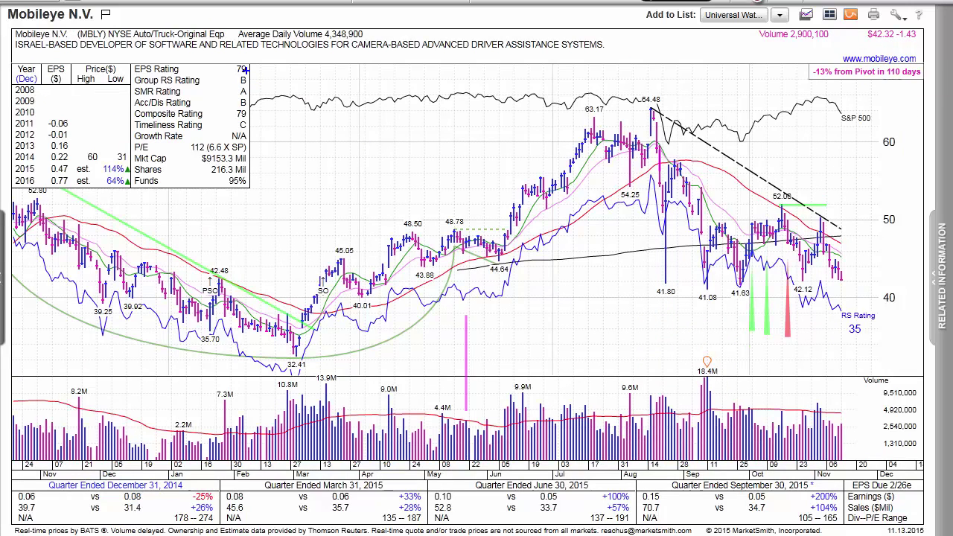
- On Mobileye's daily chart, circle the Group RS Rating and draw arrows toward the dashed descending trendline
drag(234, 72, 236, 88)
mouse_move(774, 84)
mouse_down()
mouse_move(747, 143)
mouse_move(766, 138)
mouse_move(741, 119)
mouse_move(741, 139)
mouse_up()
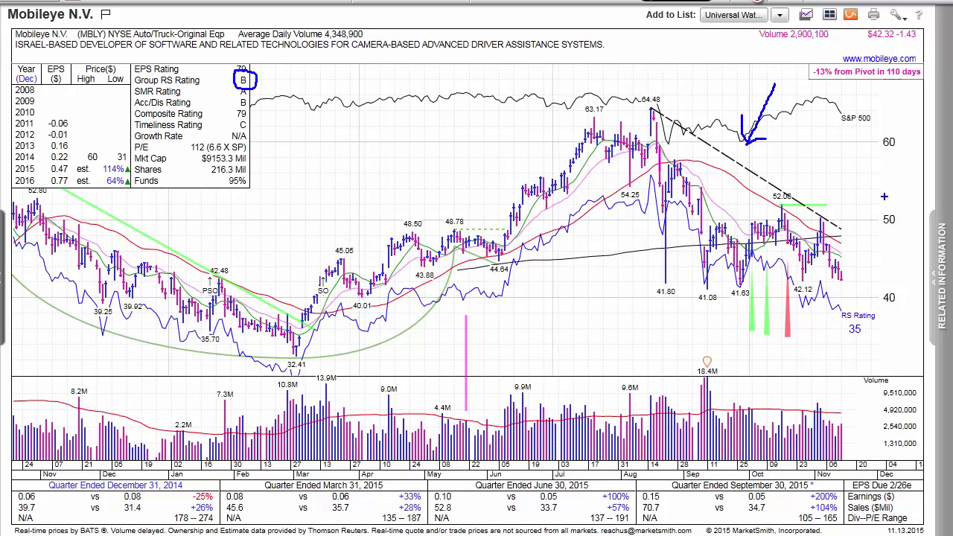
mouse_move(866, 154)
mouse_down()
mouse_move(844, 210)
mouse_move(858, 204)
mouse_move(840, 190)
mouse_move(841, 208)
mouse_up()
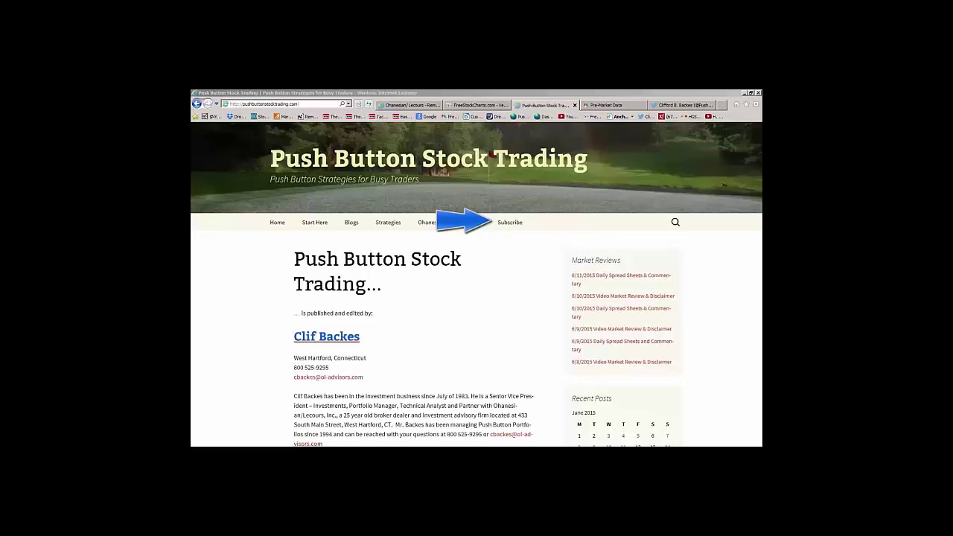
- Show the Push Button Stock Trading subscription page and the publisher's Twitter profile in the browser
click(509, 222)
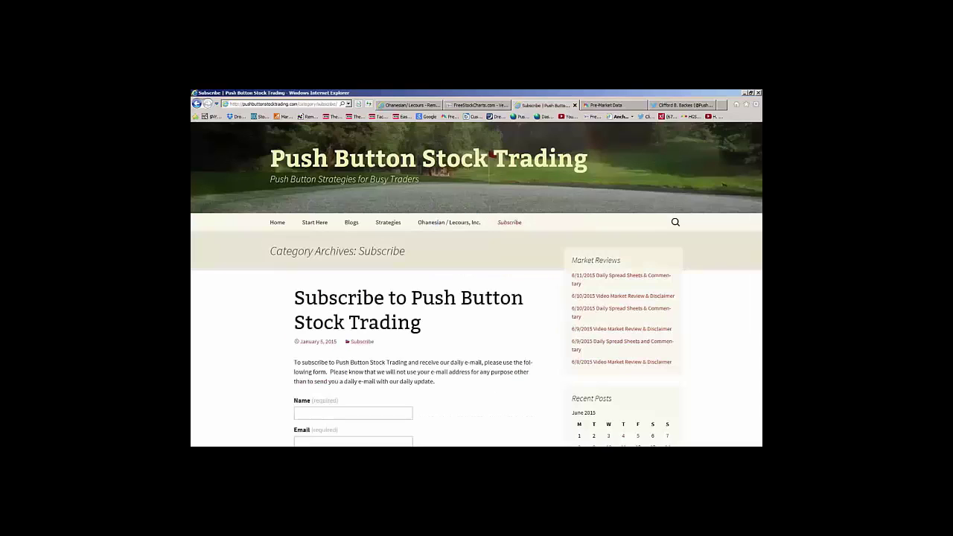
key(ctrl+9)
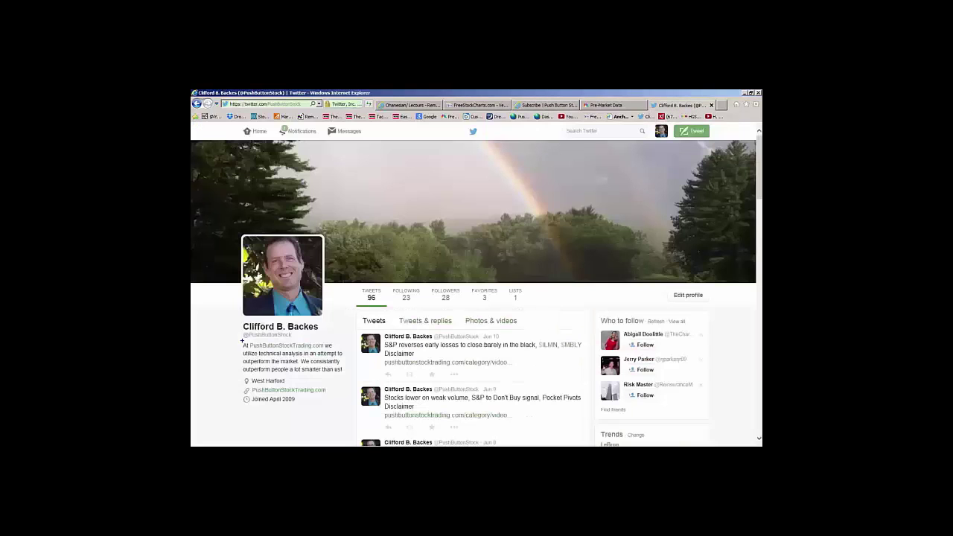